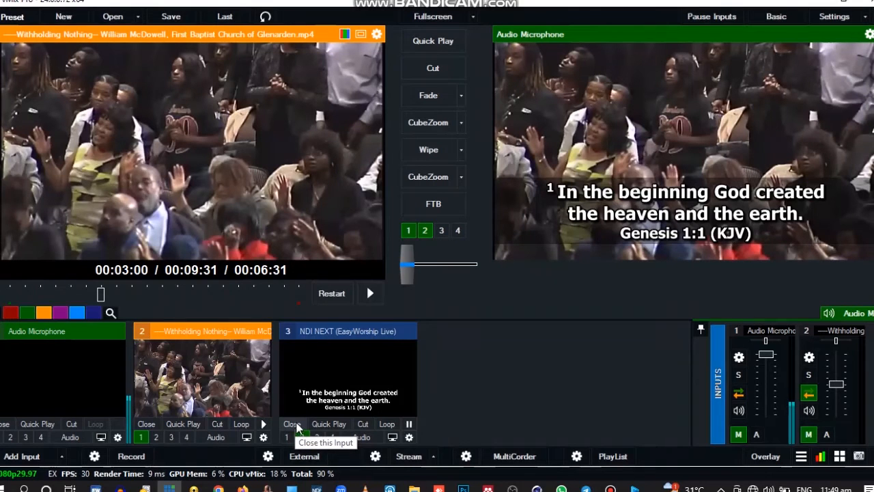
- Remove the existing EasyWorship Live NDI input 3 from the production
click(290, 424)
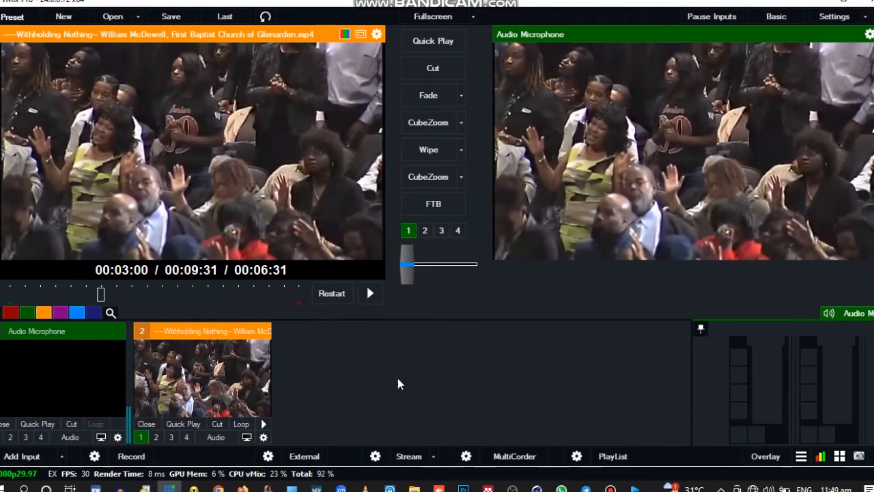
- Switch to EasyWorship, maximize it, and unset the lower transparent scripture theme as the default scripture theme
mouse_move(635, 490)
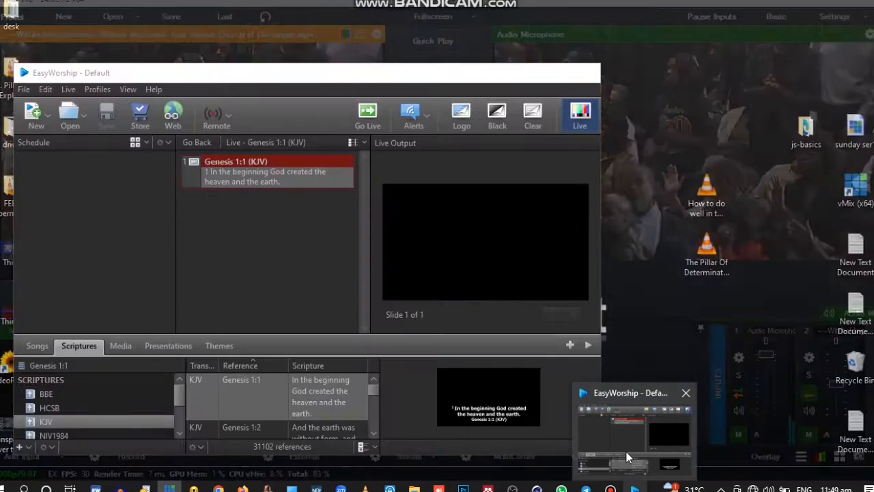
click(626, 452)
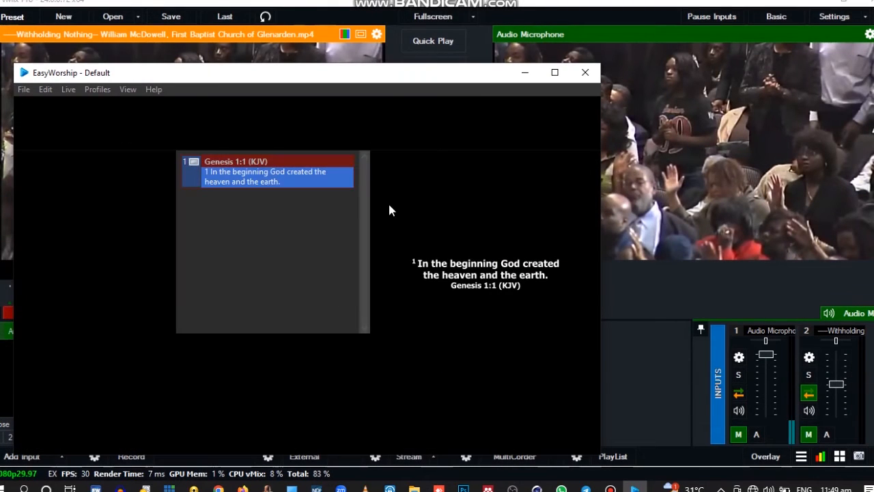
click(554, 73)
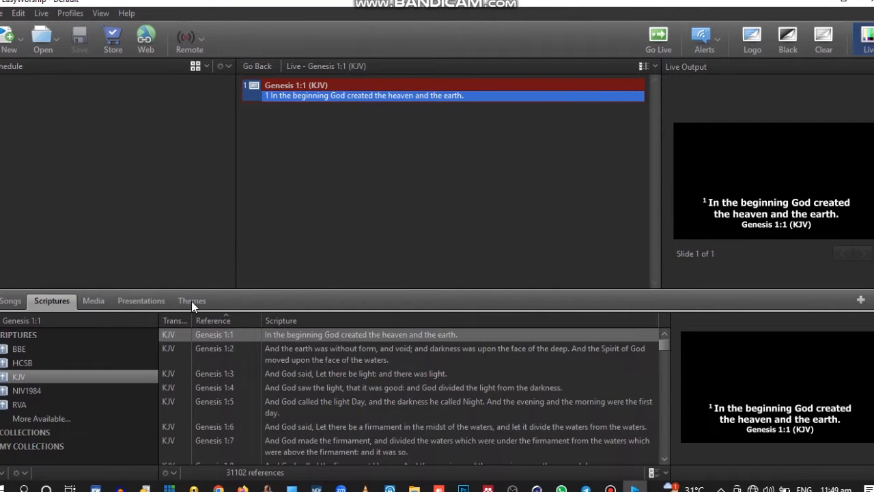
click(192, 301)
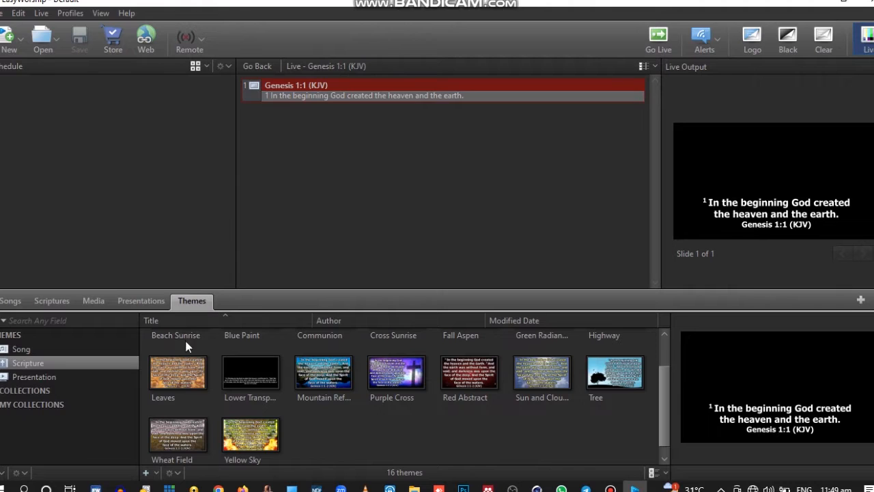
click(256, 375)
right_click(256, 376)
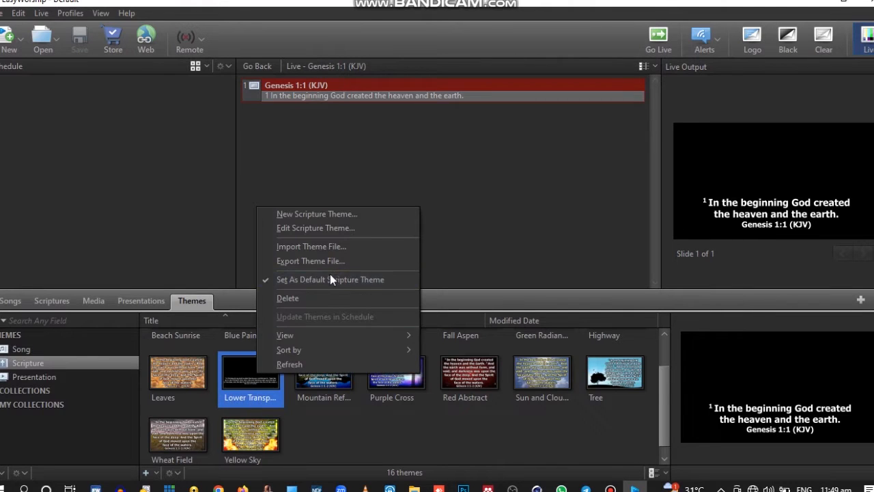
click(272, 282)
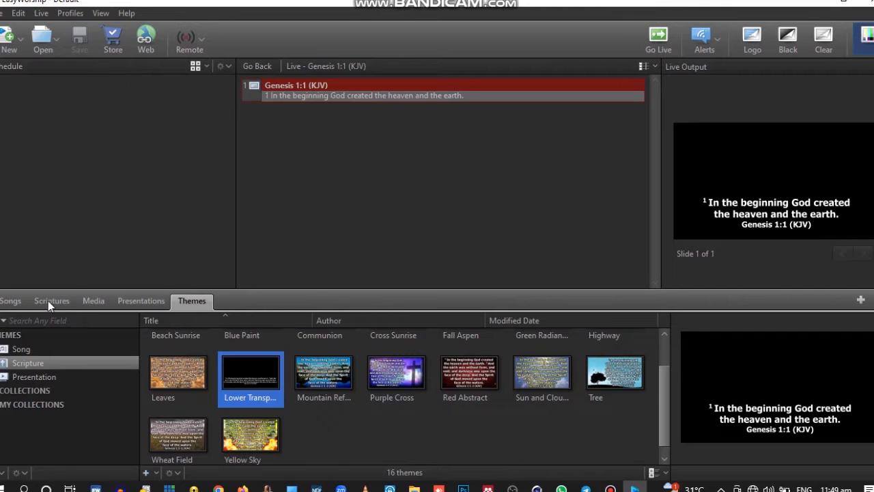
- Send Genesis 1:1 (KJV) from the scripture library to the live output
click(48, 301)
double_click(303, 333)
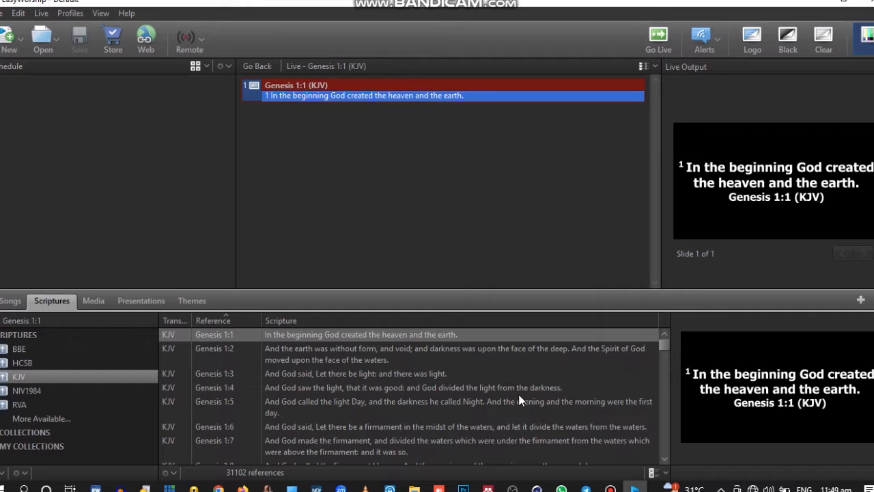
- Switch to vMix, add the EasyWorship Live NDI source as input 3, and put it in preview
mouse_move(169, 488)
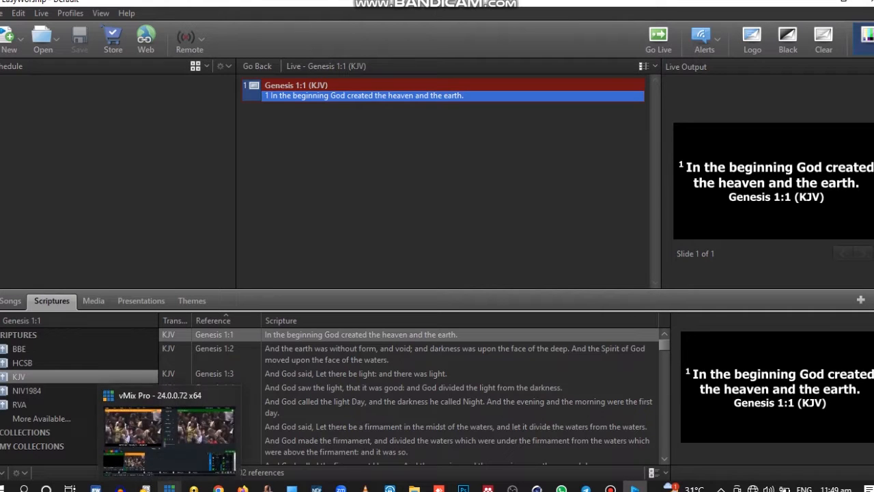
click(171, 458)
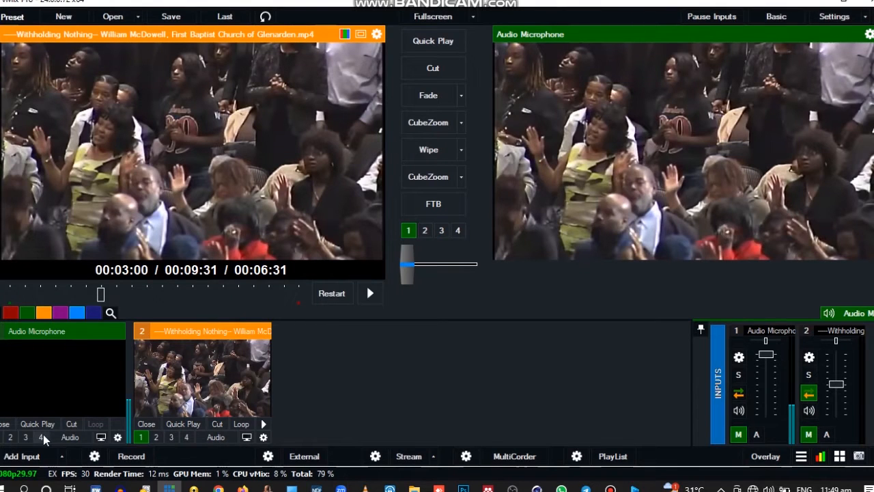
click(8, 459)
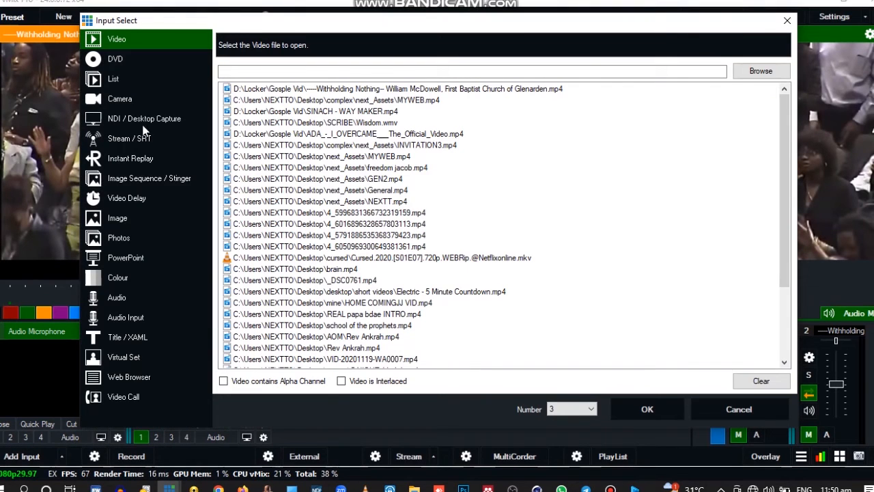
click(144, 122)
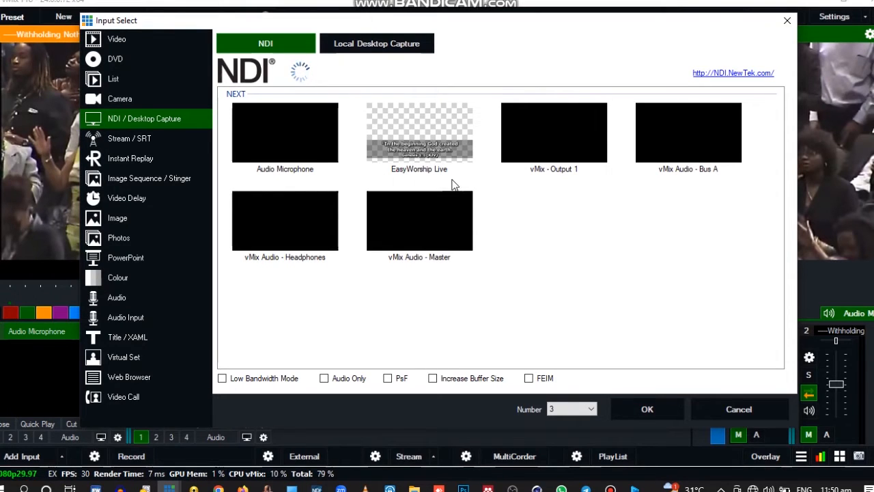
click(409, 138)
key(Return)
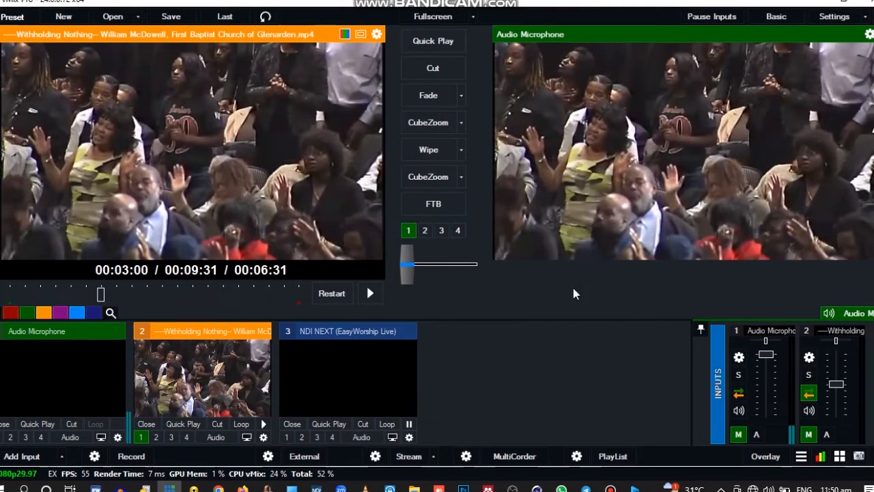
click(369, 387)
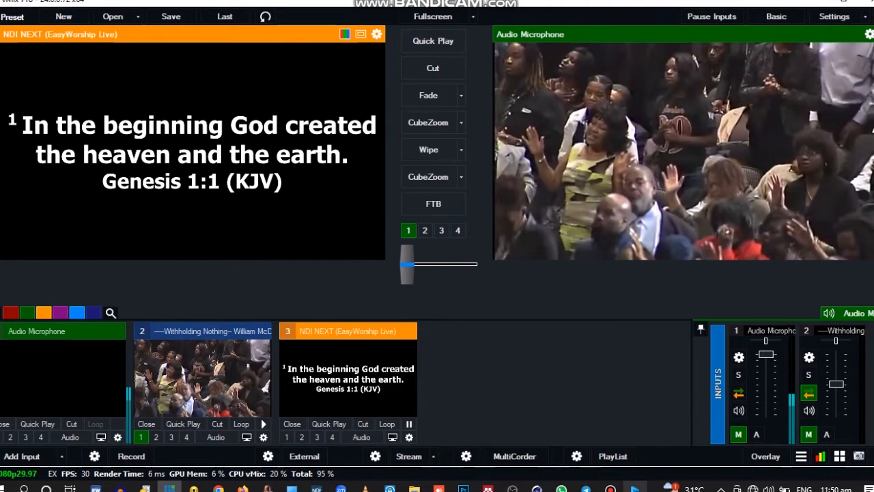
- Examine the scripture live output in EasyWorship for comparison and return to vMix
click(635, 489)
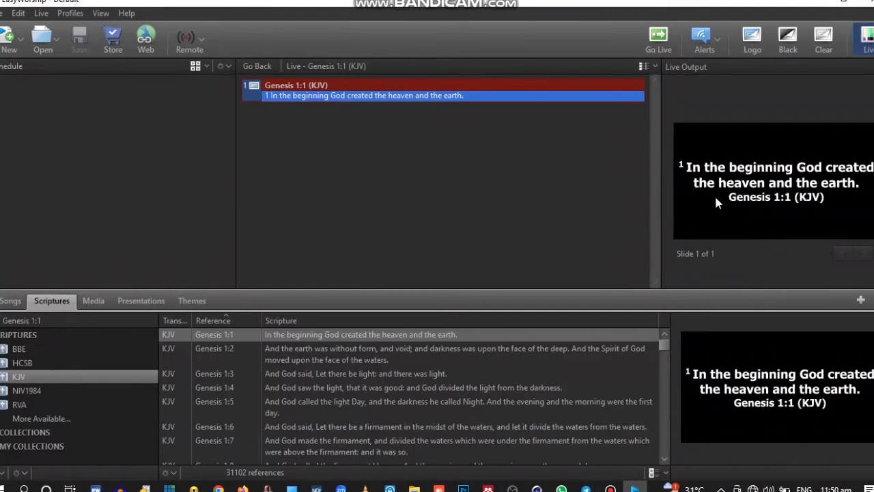
mouse_move(218, 489)
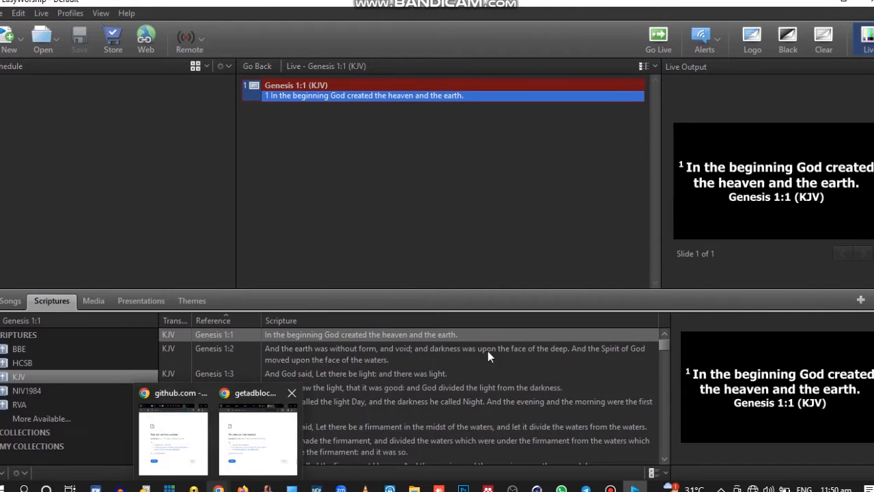
click(169, 489)
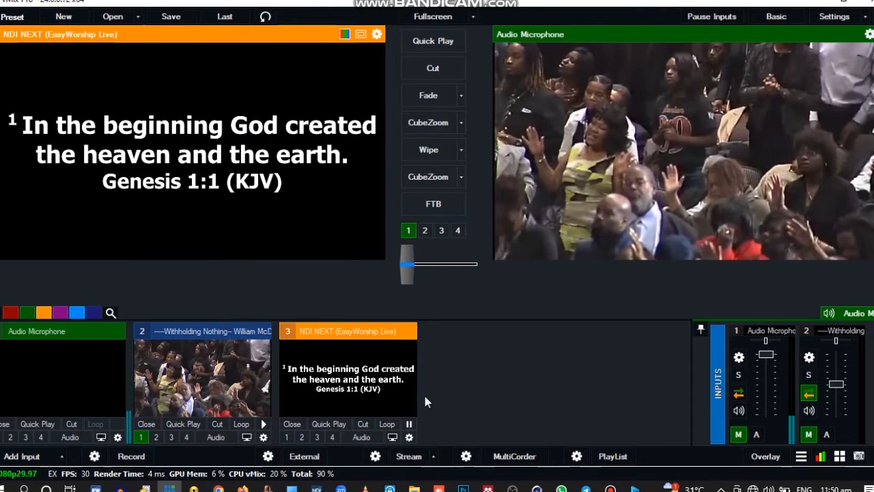
- Apply a colour key to the EasyWorship NDI input, sampling the black background as the key colour
click(410, 437)
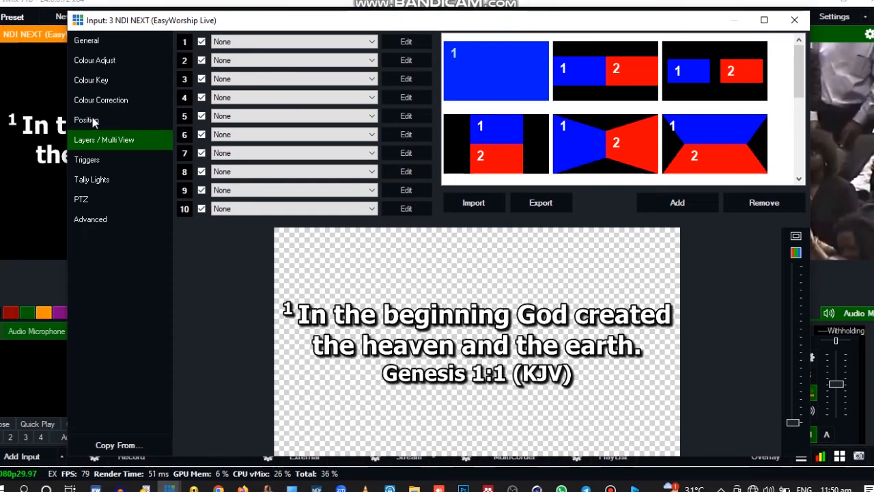
click(102, 81)
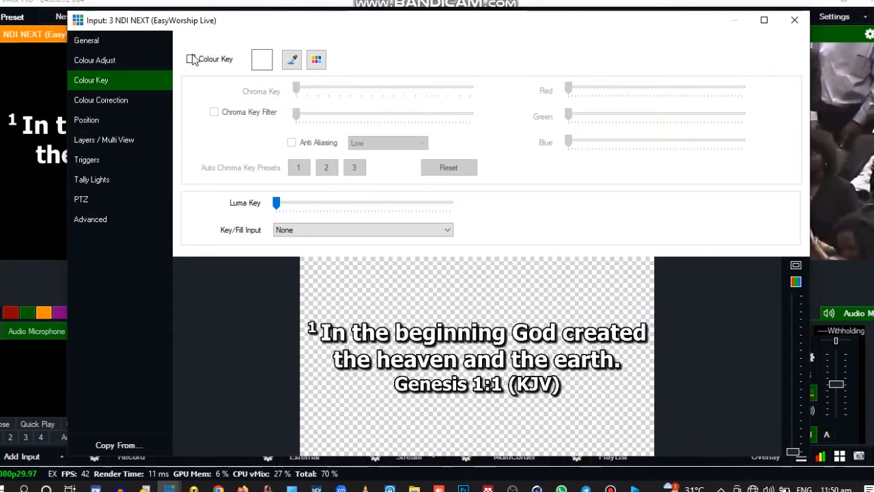
click(292, 60)
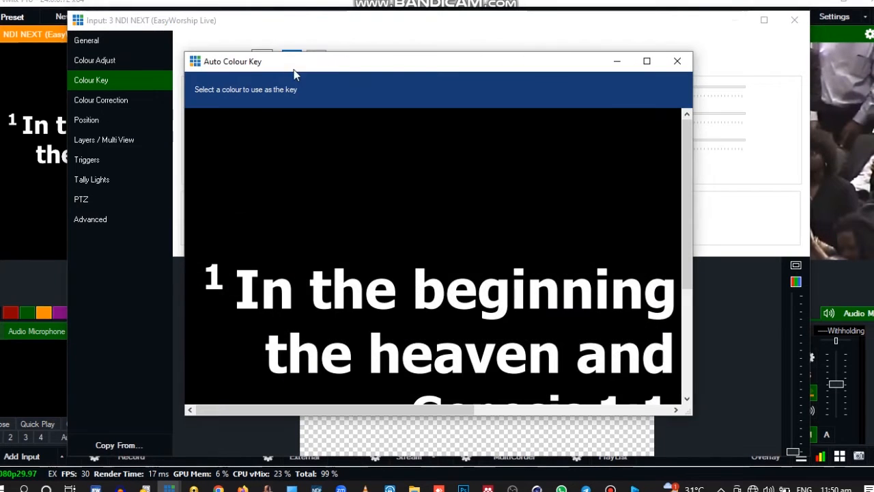
click(312, 161)
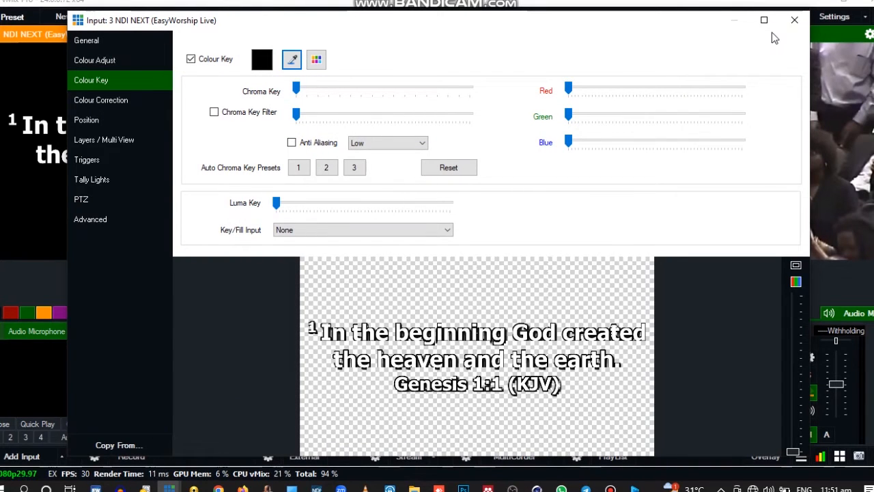
click(795, 20)
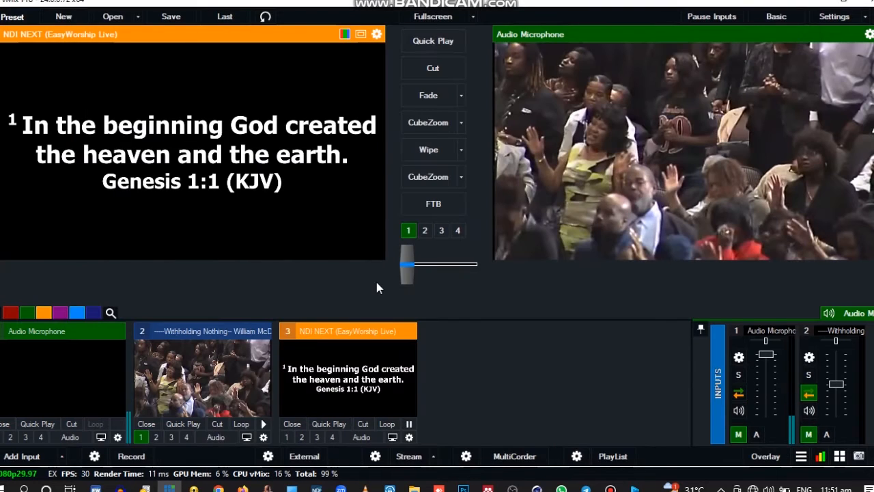
- Try the EasyWorship NDI input as layer 1 of the Withholding Nothing video input, and set the layer back to None
click(264, 437)
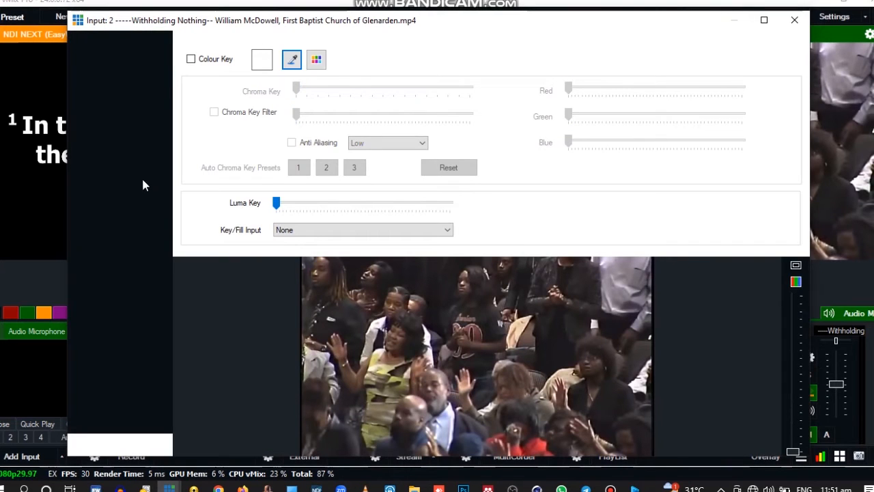
click(118, 145)
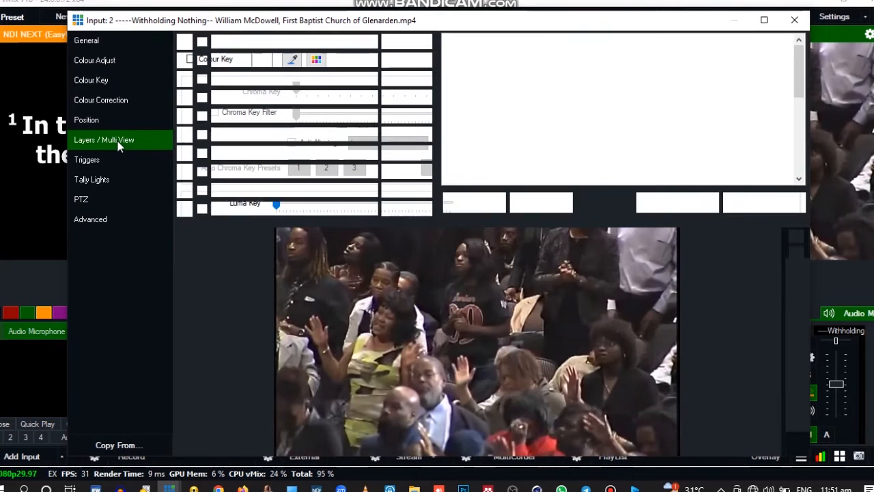
click(349, 45)
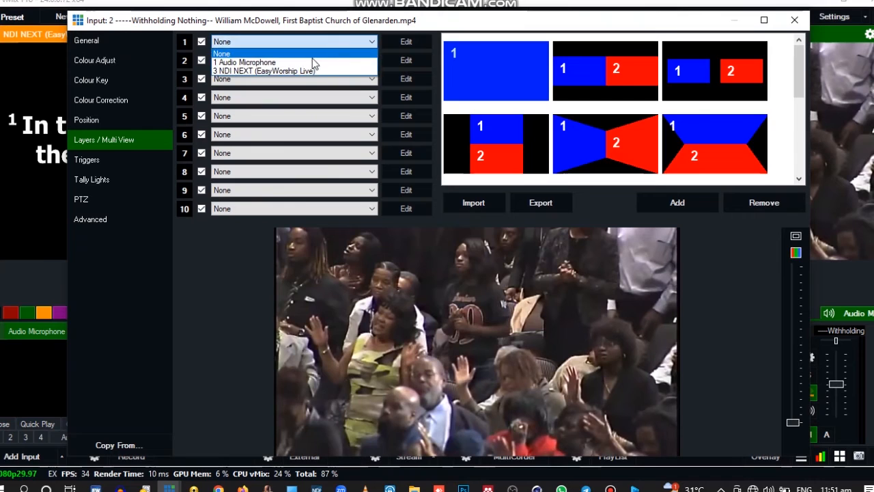
click(301, 71)
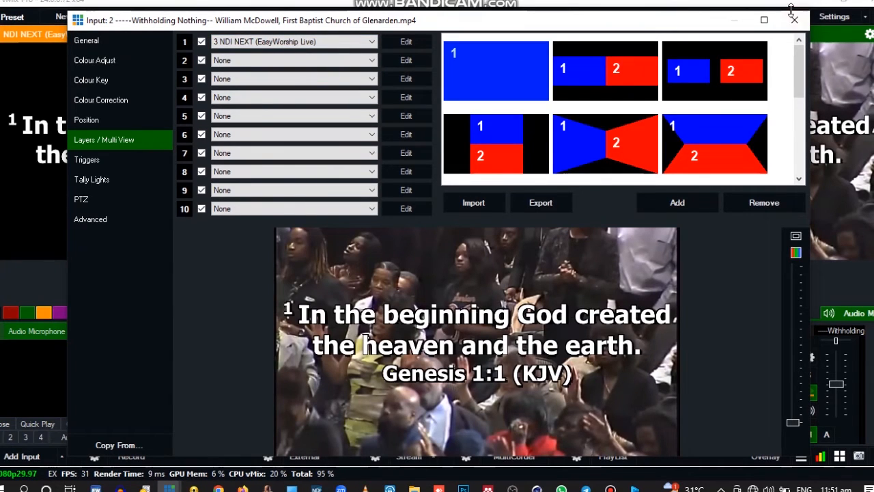
click(342, 42)
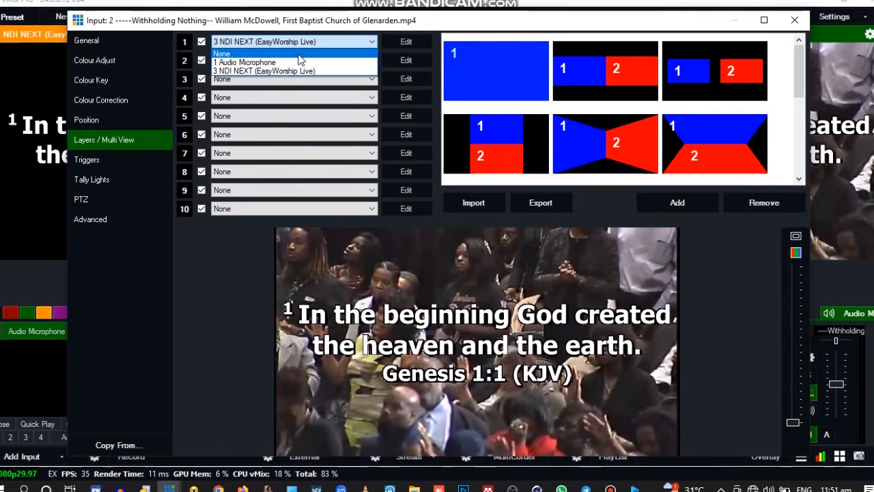
click(225, 53)
click(788, 26)
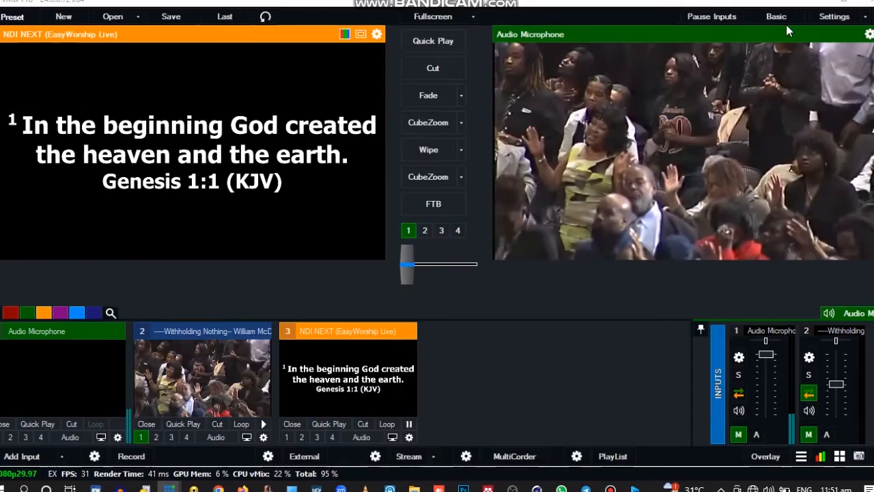
- Move the EasyWorship NDI input's text to the lower part of the frame with Pan Y at about -0.565, keeping Pan X at 0
click(410, 438)
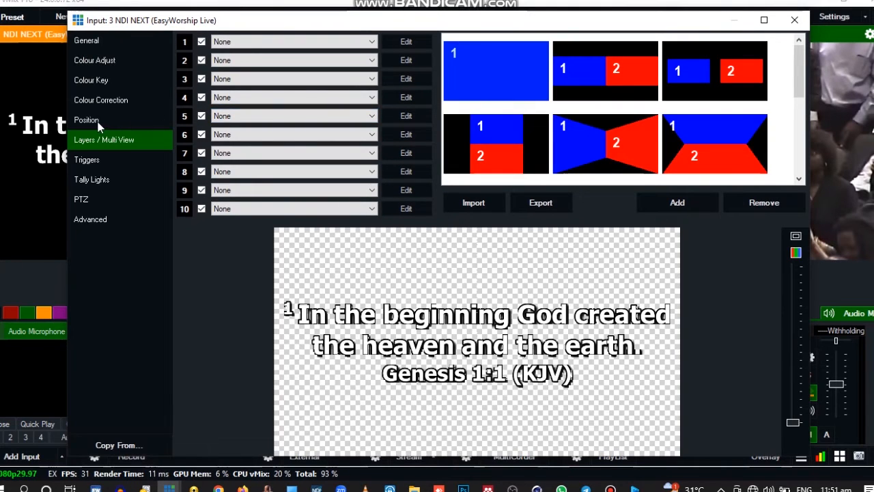
click(101, 121)
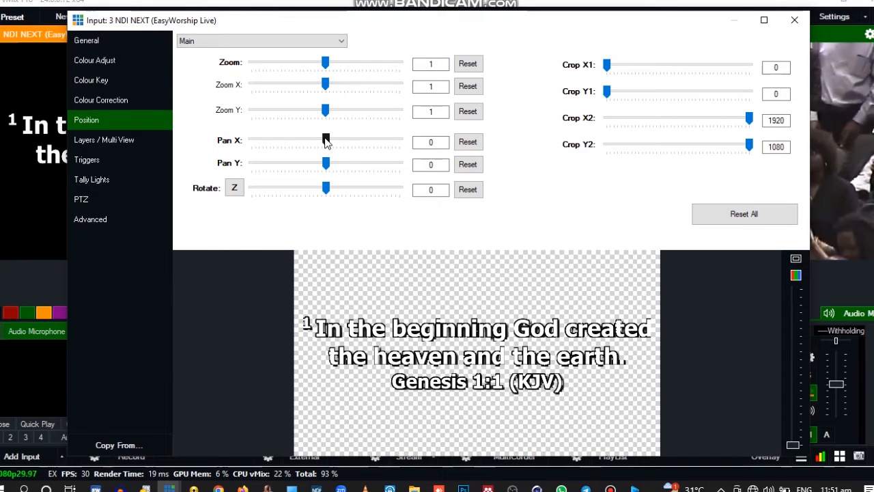
drag(325, 141, 323, 141)
click(467, 142)
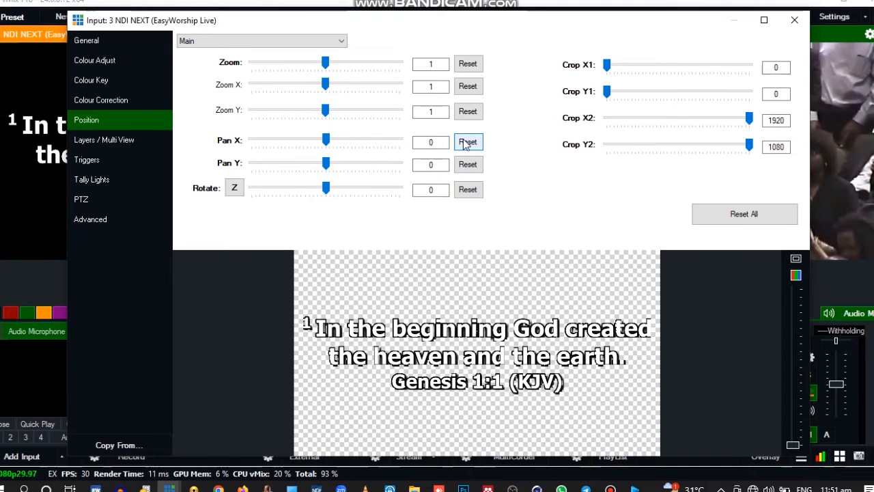
drag(325, 164, 303, 169)
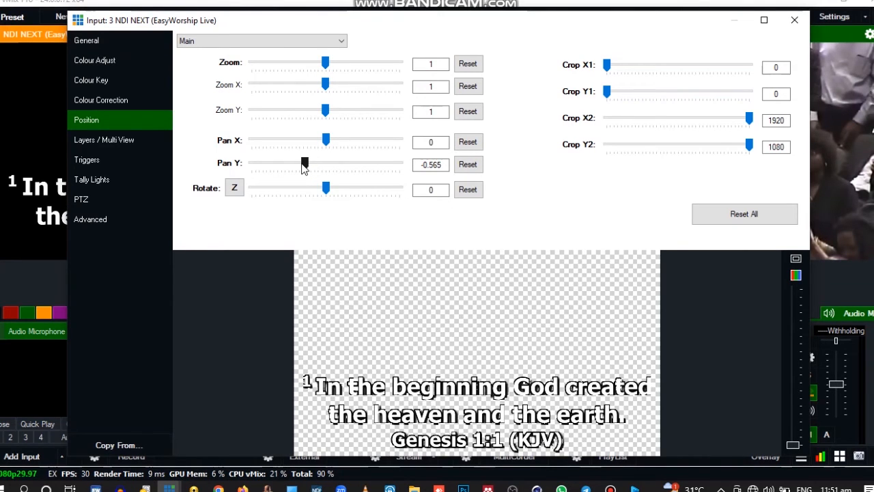
click(794, 21)
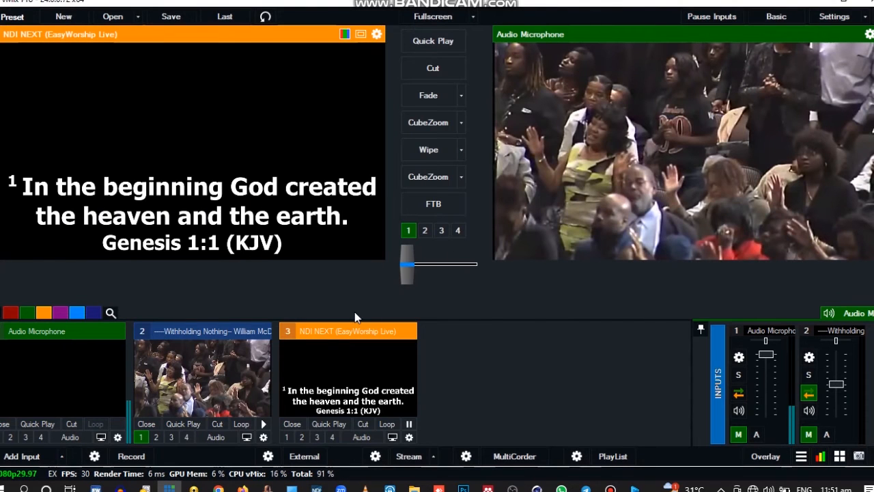
- Show the EasyWorship NDI input over the live program output on overlay channel 2
click(302, 438)
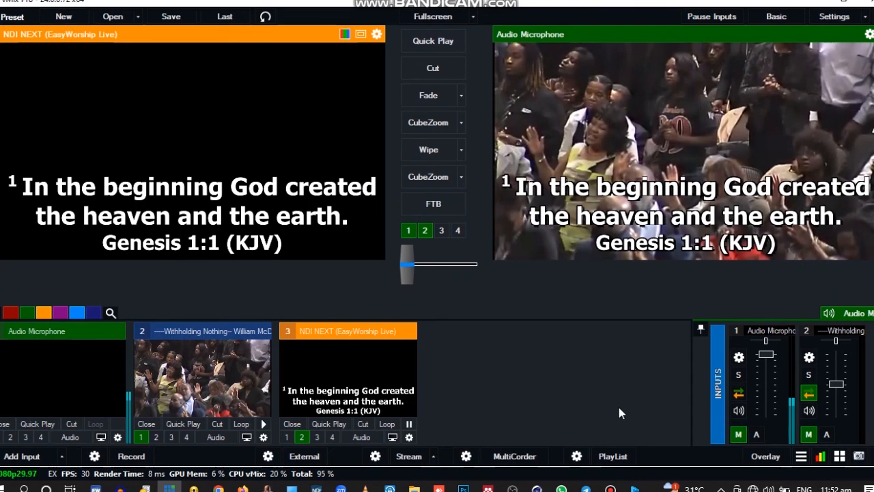
mouse_move(611, 488)
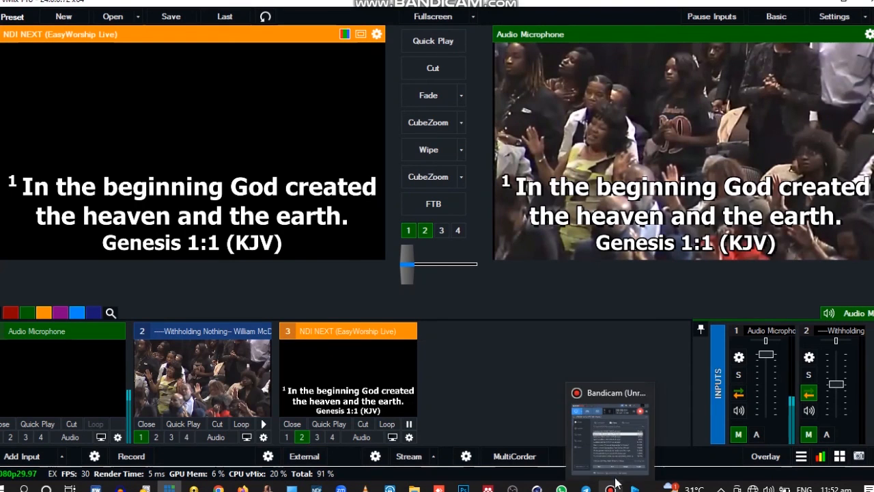
click(610, 435)
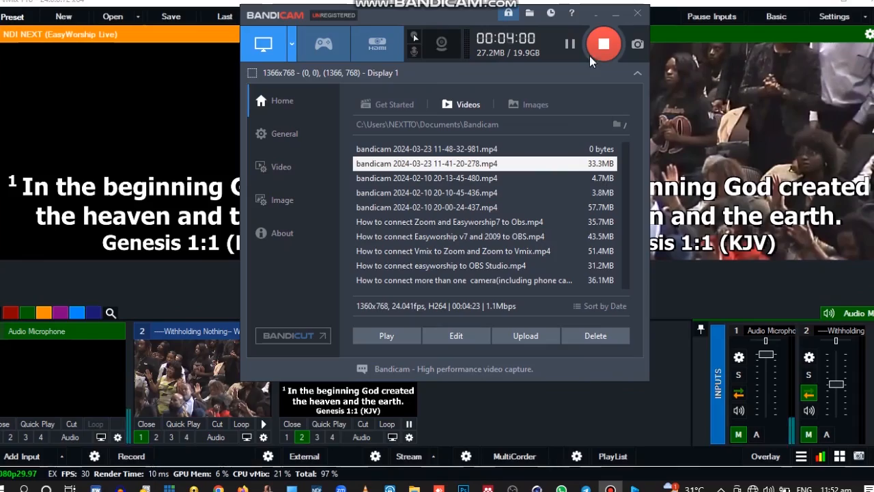